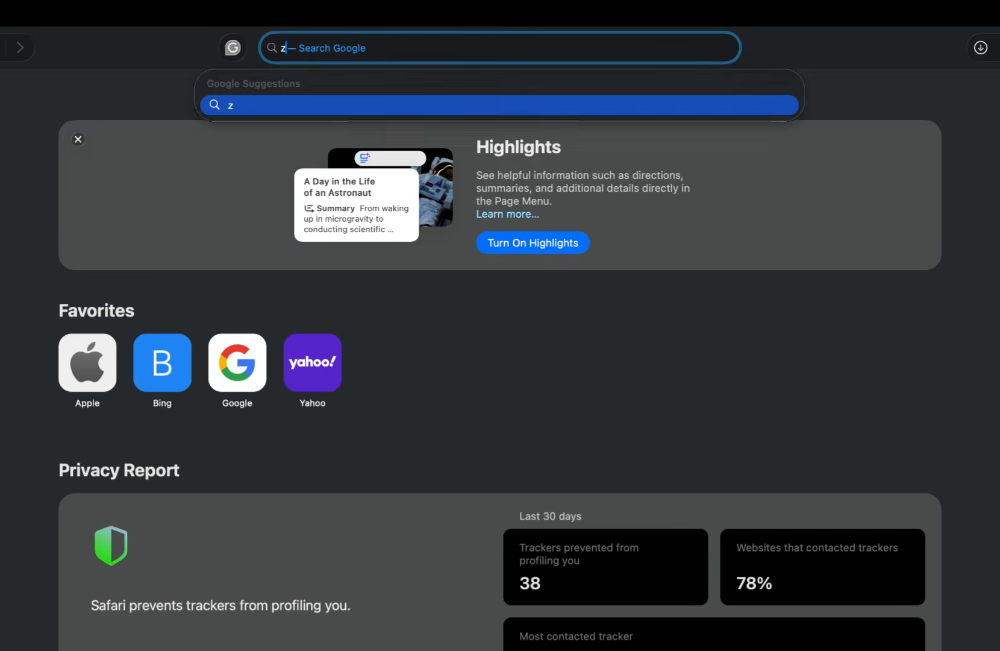
Step: Load the zoom.us website in Safari
text(oom.)
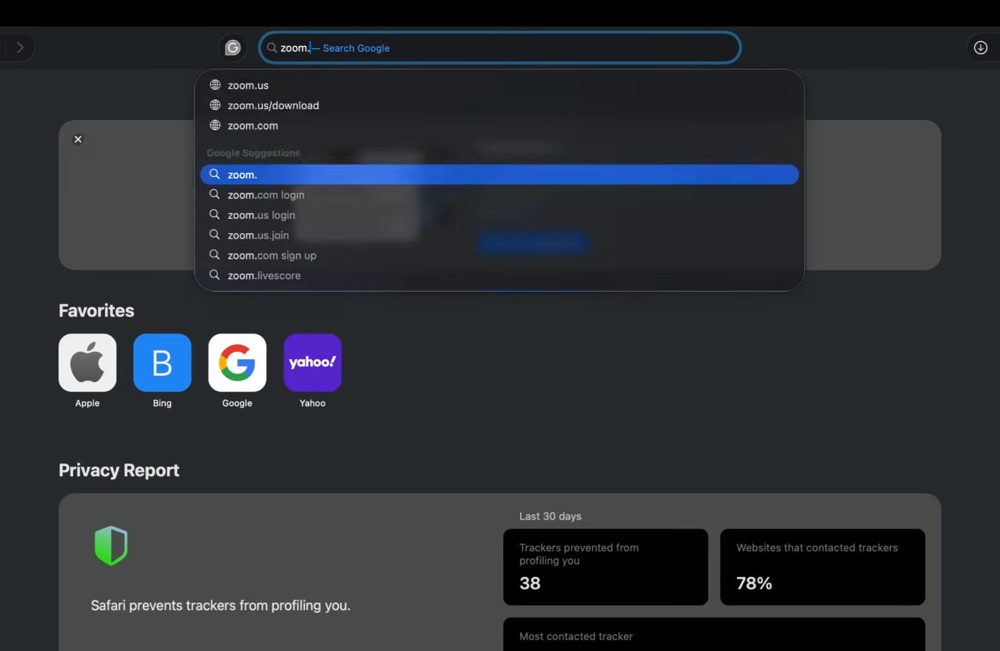
text(us)
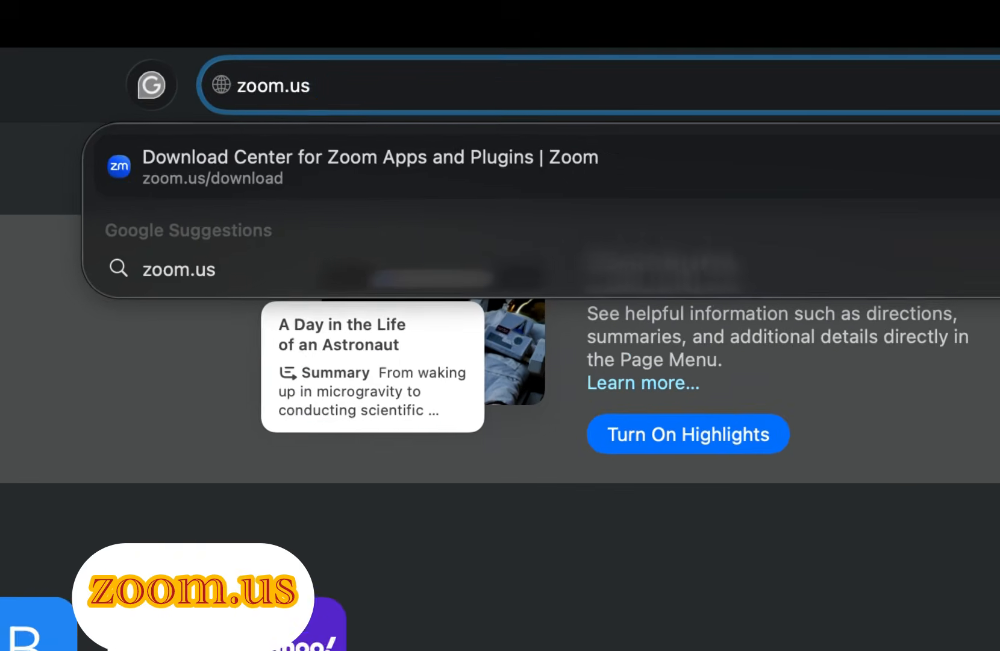
key(Return)
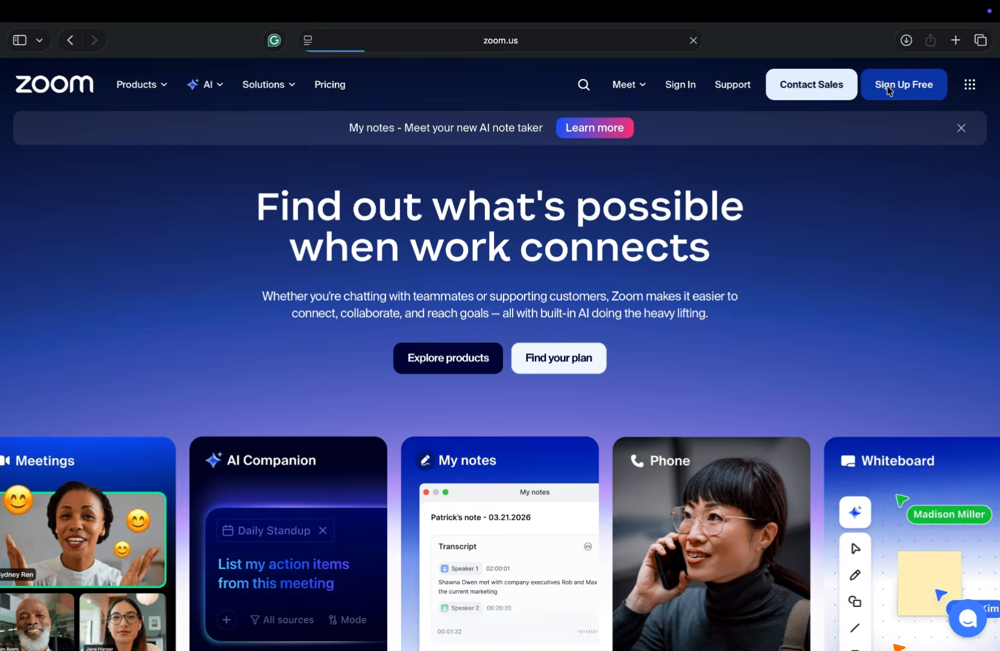
Step: Sign up for a free Zoom account using your e-mail address
click(733, 159)
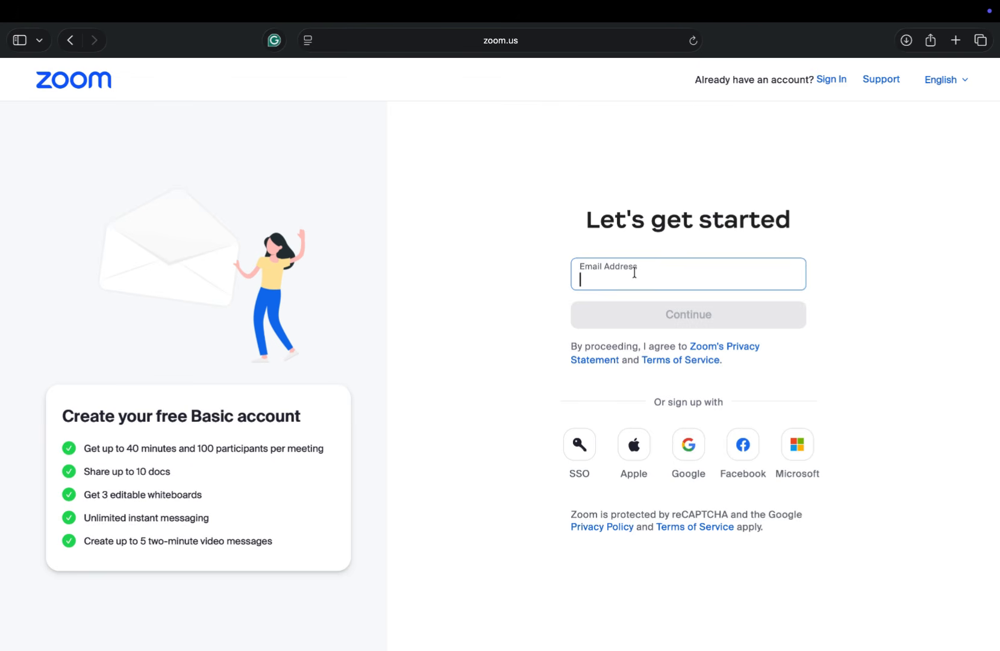
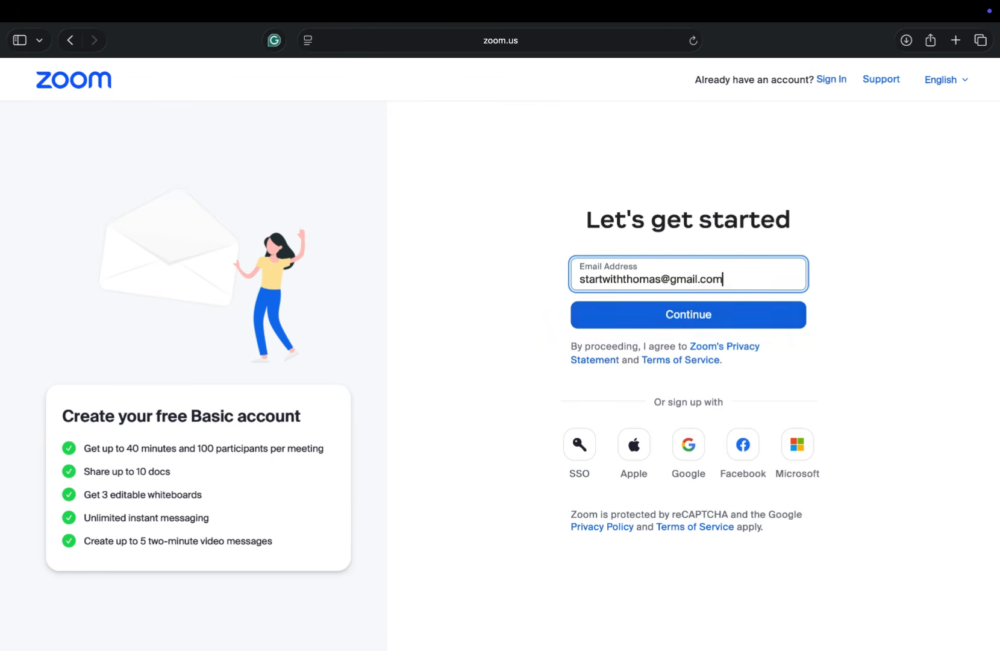
click(664, 315)
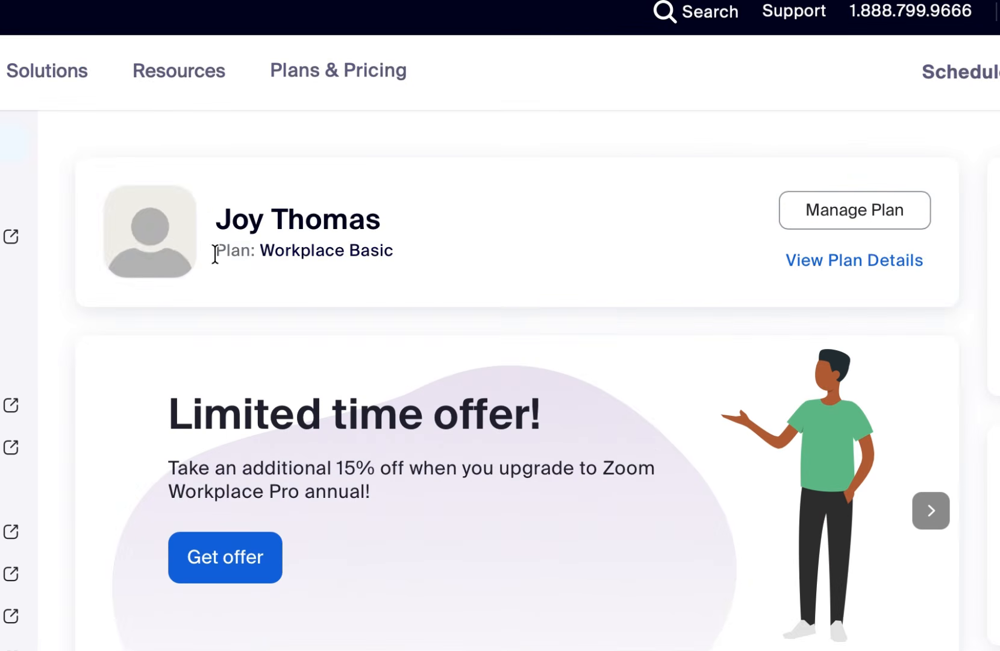
Step: Upload an image file as the account's profile picture
click(151, 232)
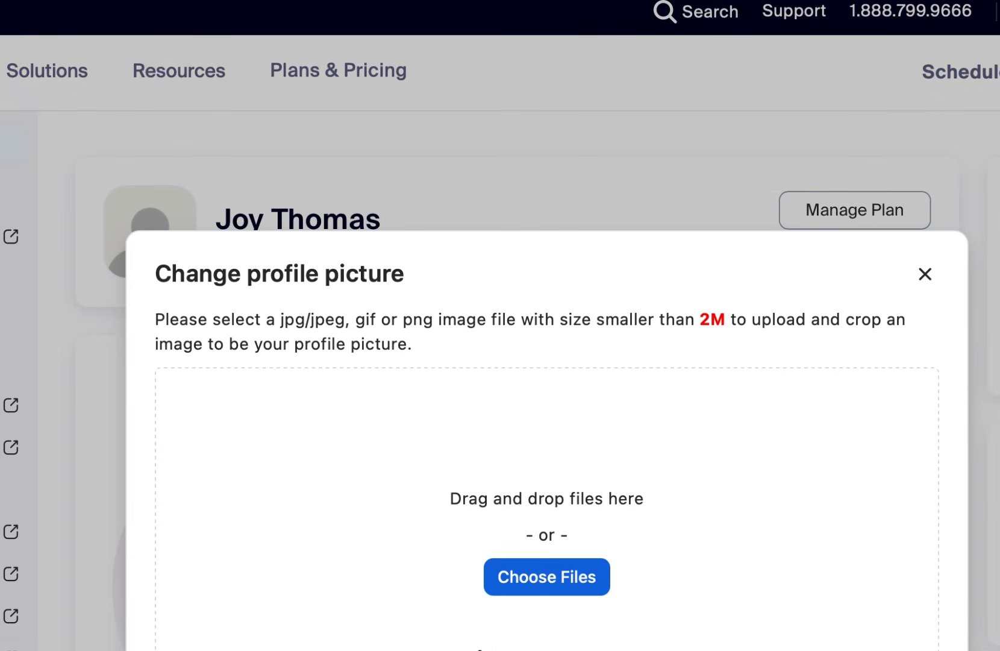
click(544, 578)
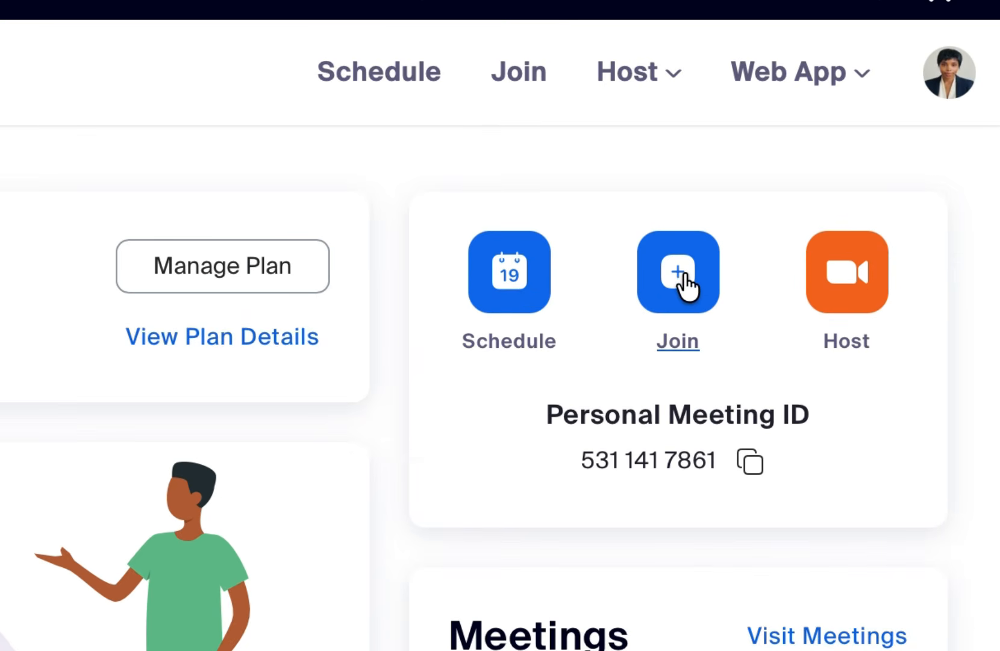
Step: Open the Join Meeting page in a new tab, then return to the Home dashboard
click(679, 271)
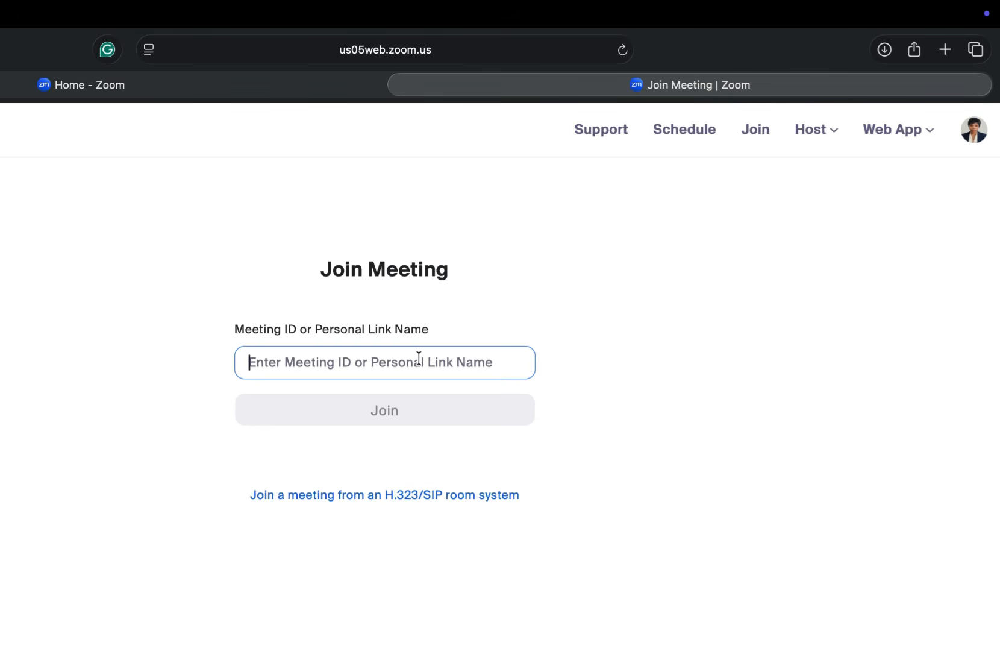
key(ctrl+shift+Tab)
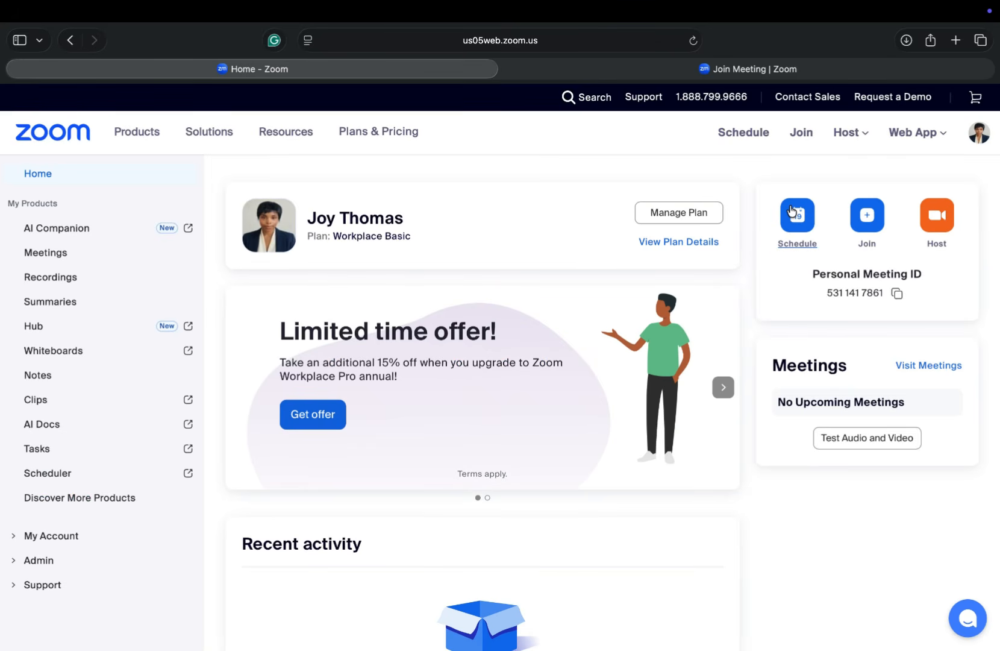
Step: Schedule a meeting titled 'Test Client call', described 'This is testing', on April 28, 2026
click(793, 212)
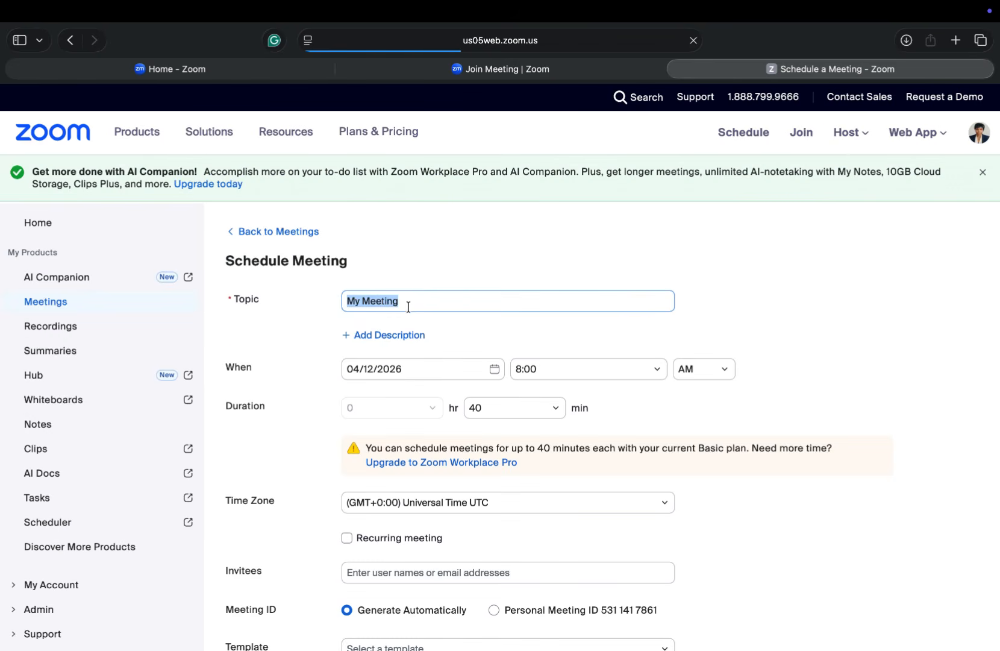
text(Test )
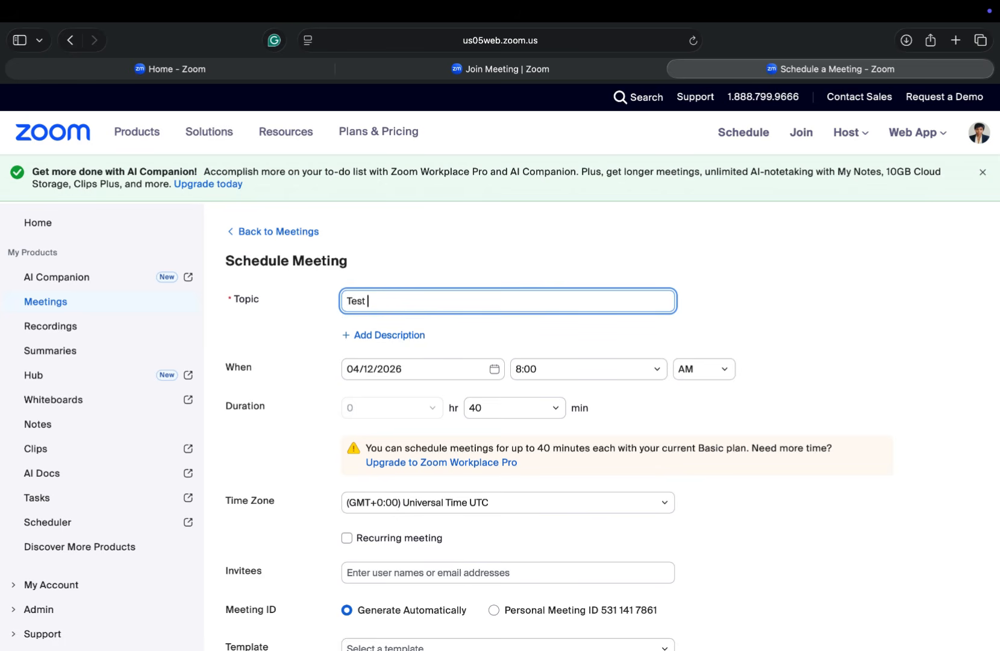
text(Client)
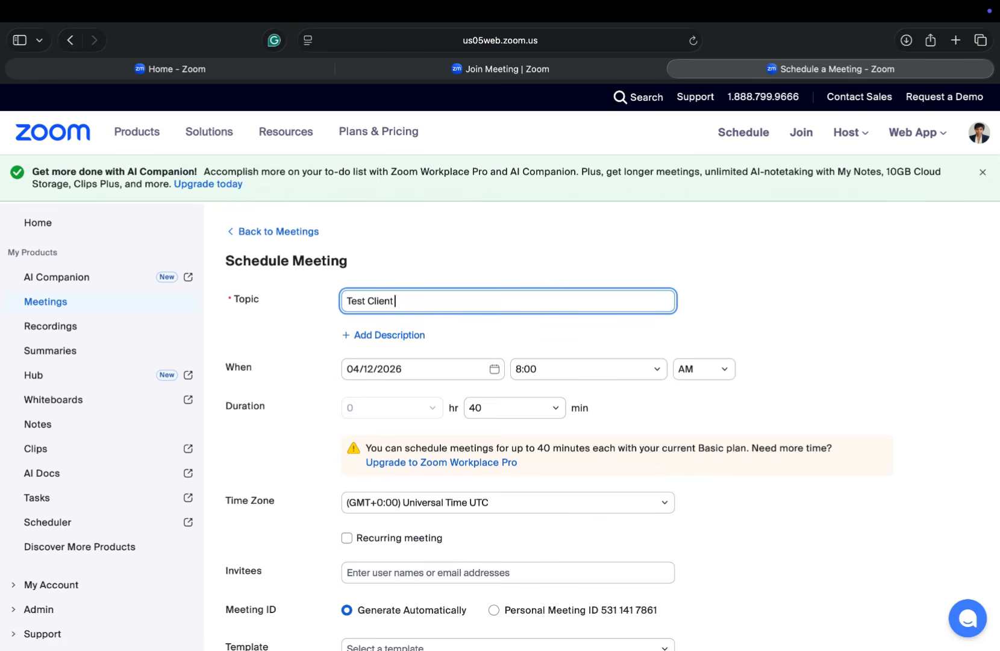
text( call)
click(374, 337)
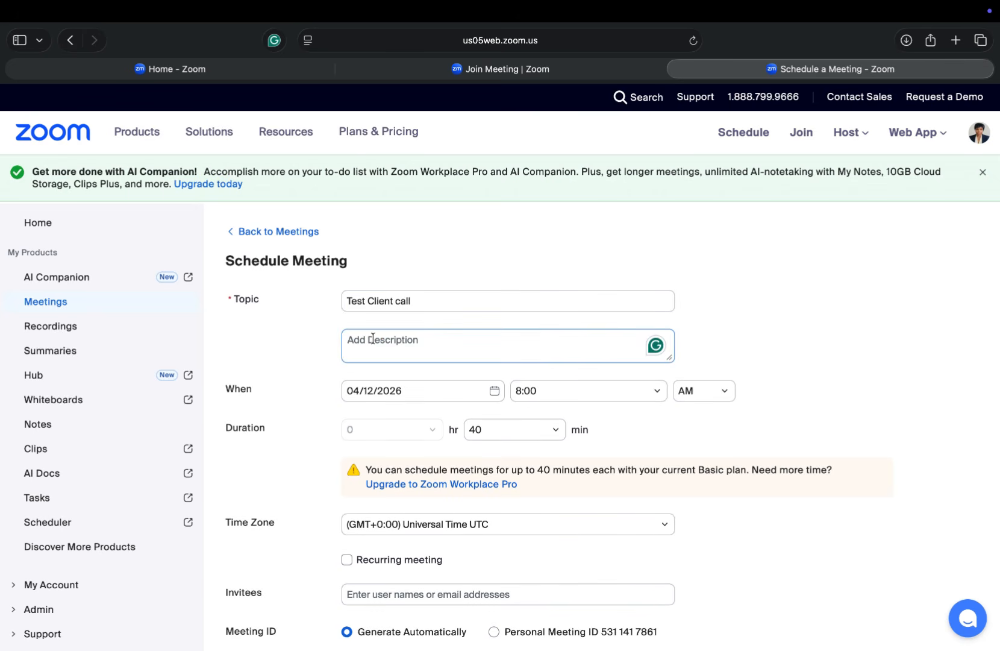
text(T)
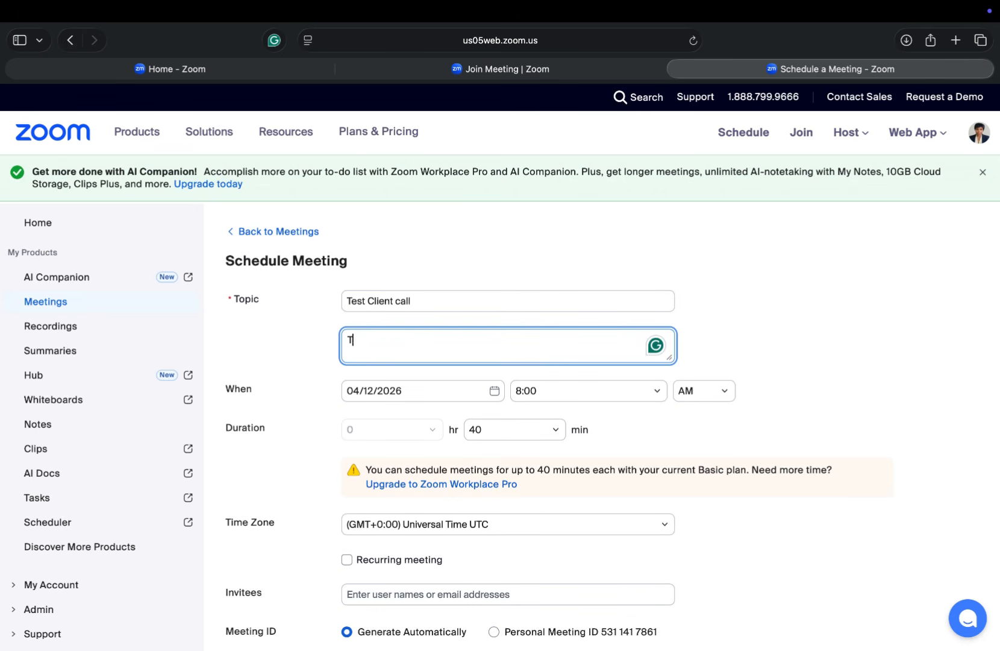
text(his is testing)
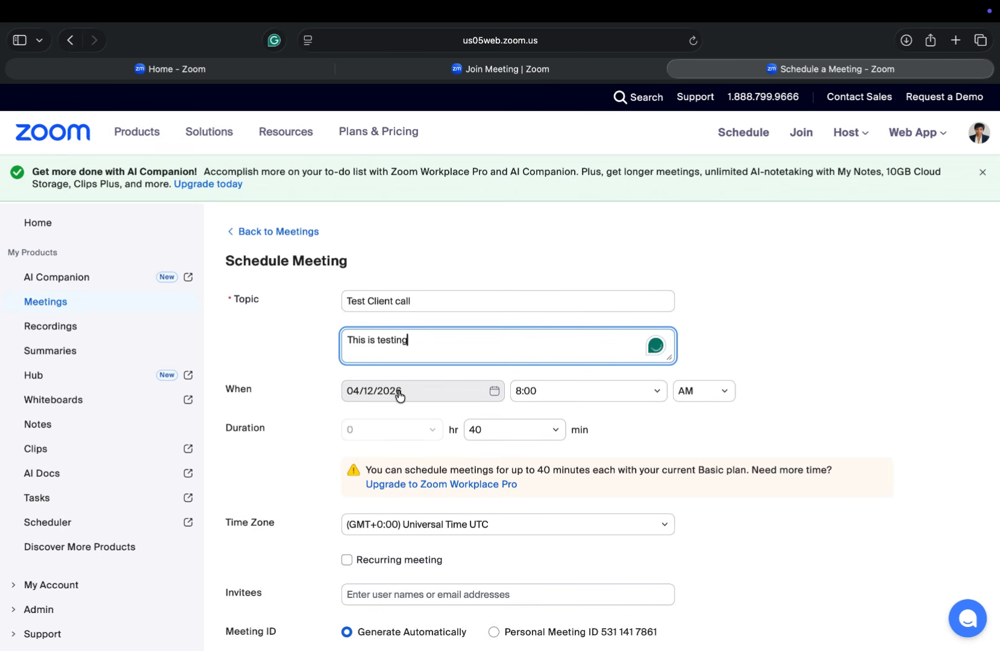
click(399, 392)
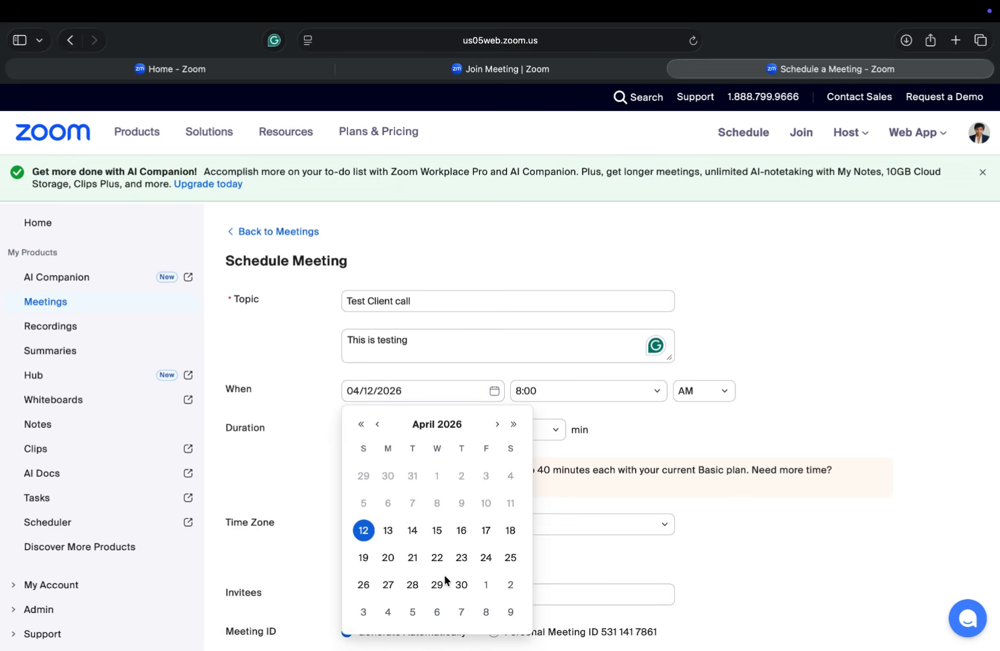
click(413, 584)
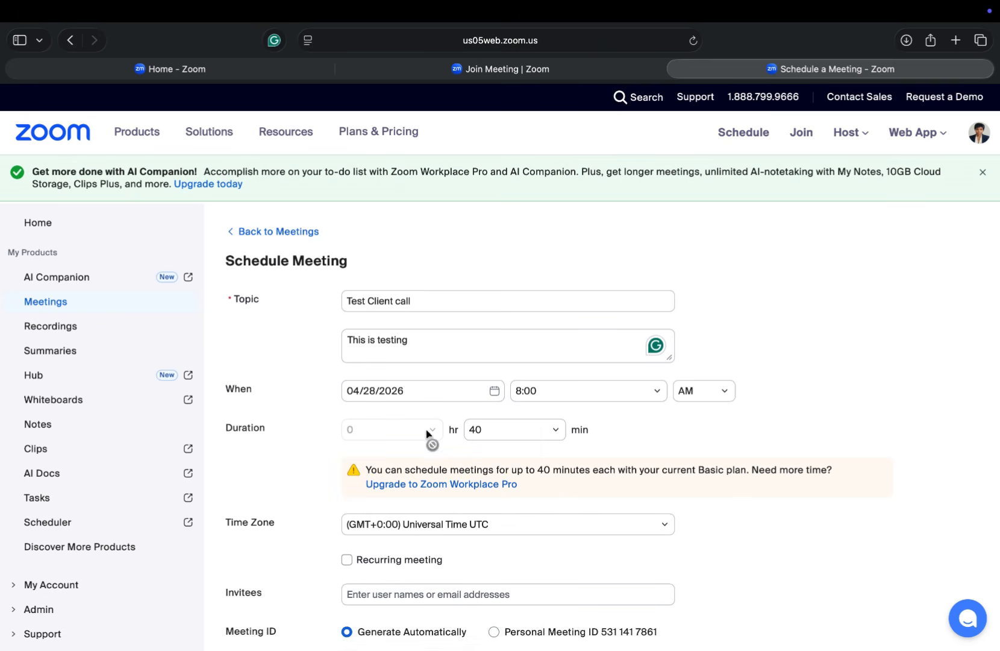
Step: Set the meeting time zone to (GMT+1:00) West Central Africa
scroll(641, 440, down, 5)
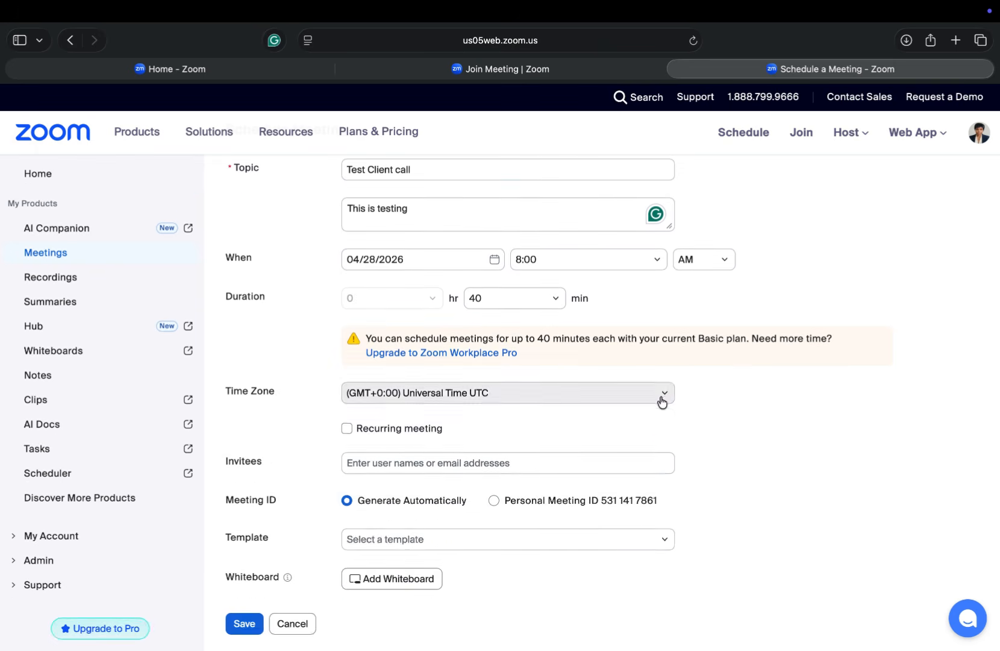
click(662, 399)
scroll(554, 473, down, 5)
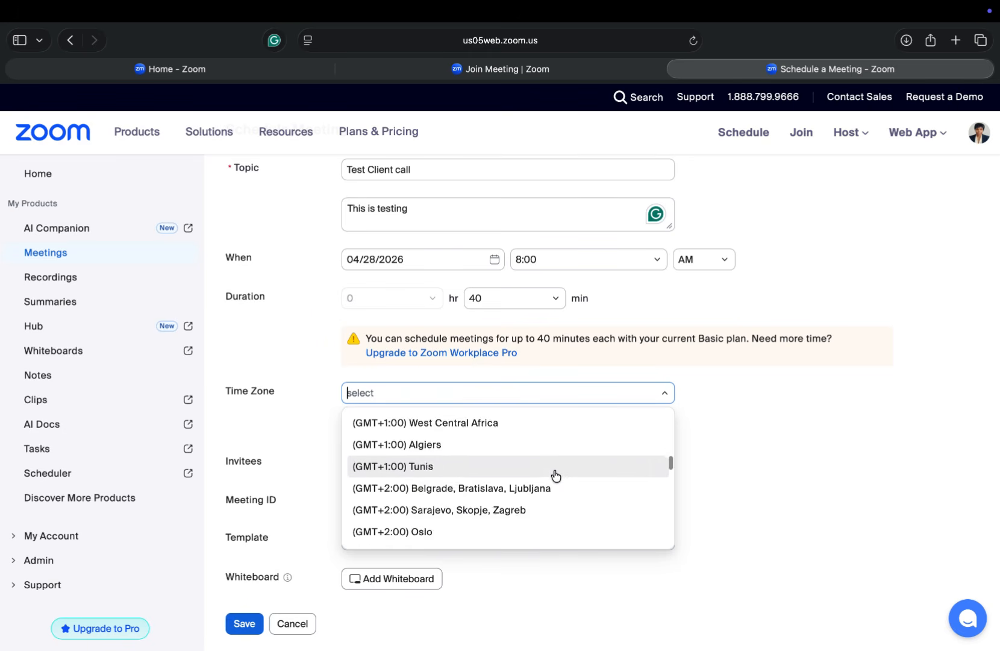
scroll(555, 474, up, 4)
scroll(554, 473, down, 3)
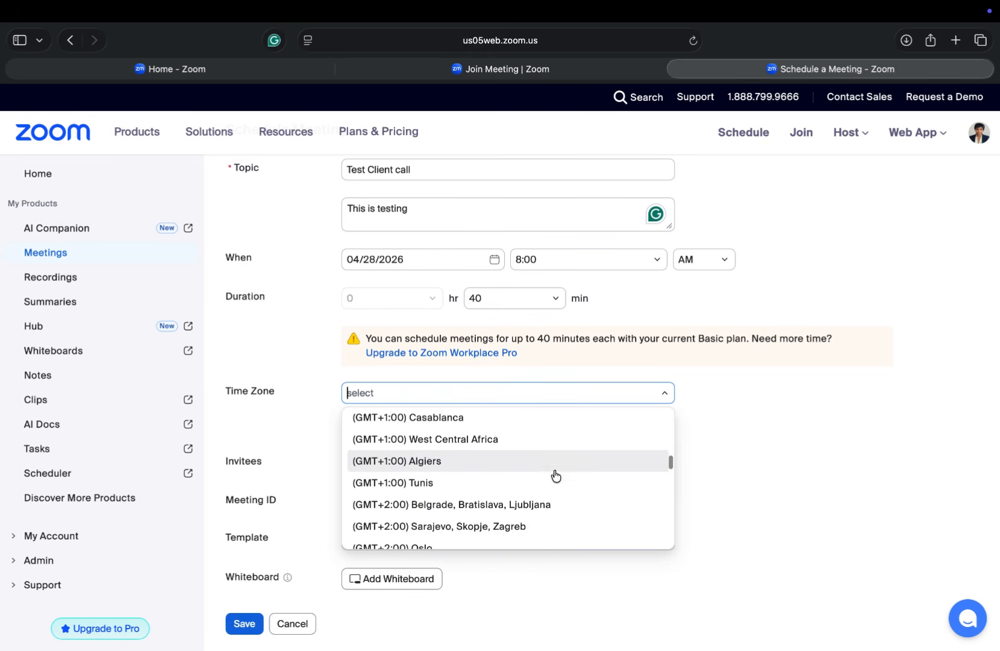
click(535, 443)
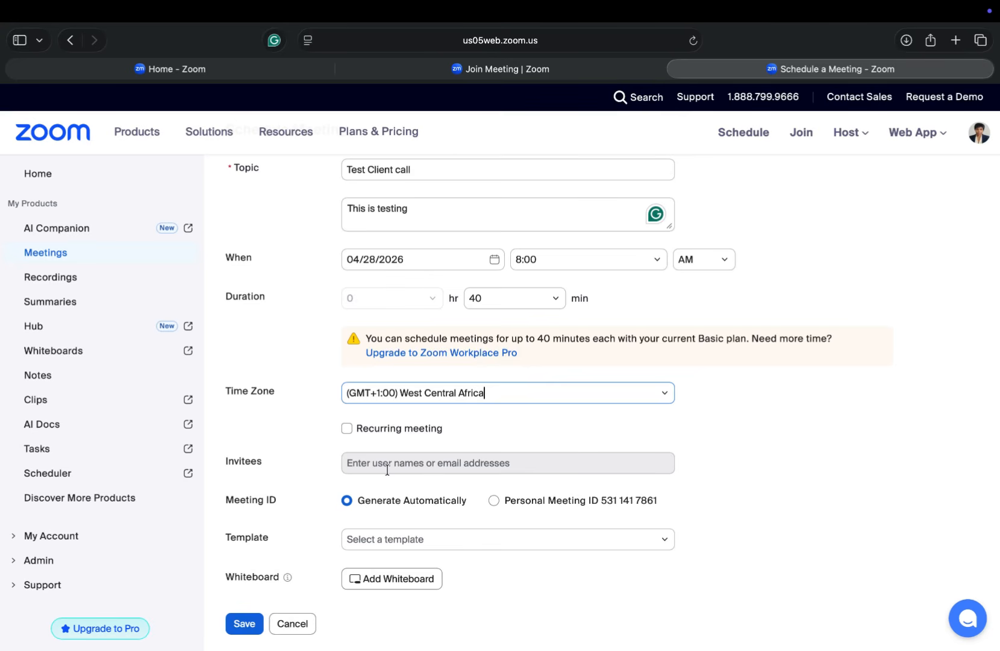
Step: Enable the waiting room and save the meeting
scroll(576, 329, down, 5)
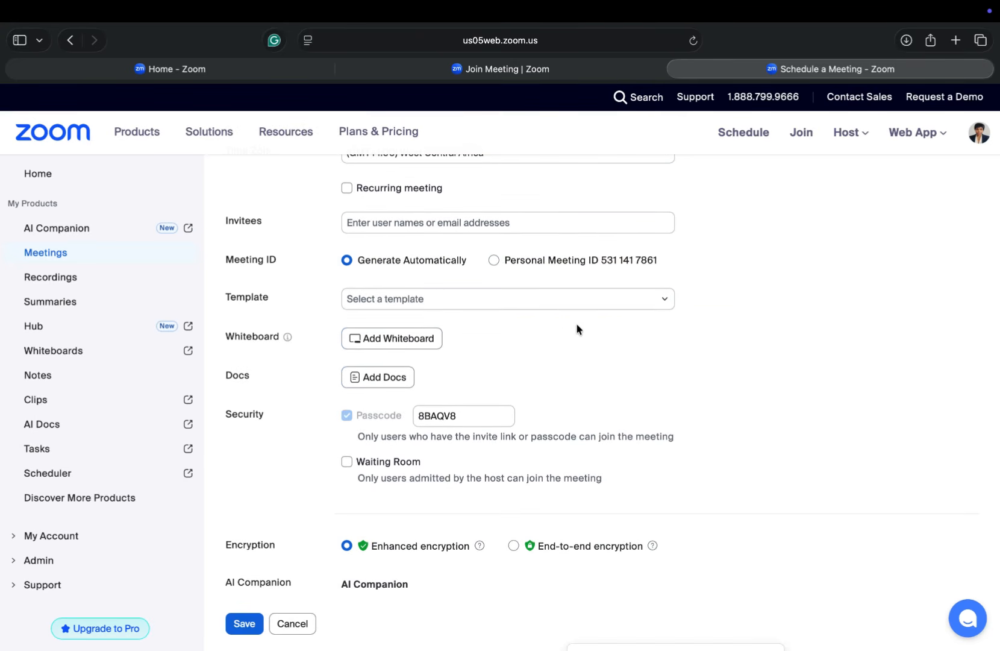
scroll(576, 327, down, 3)
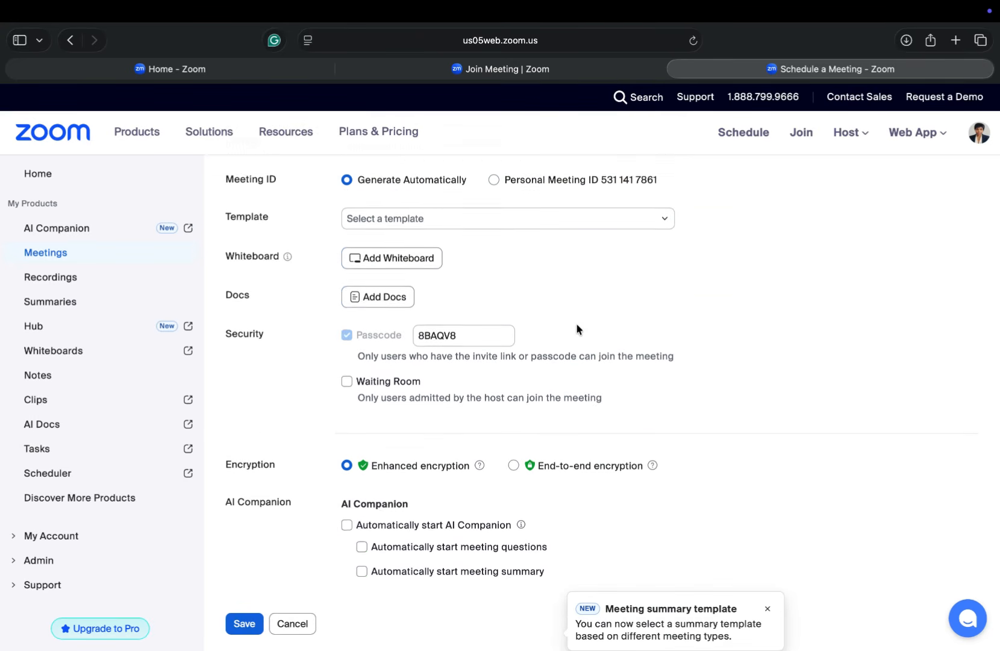
scroll(576, 328, down, 1)
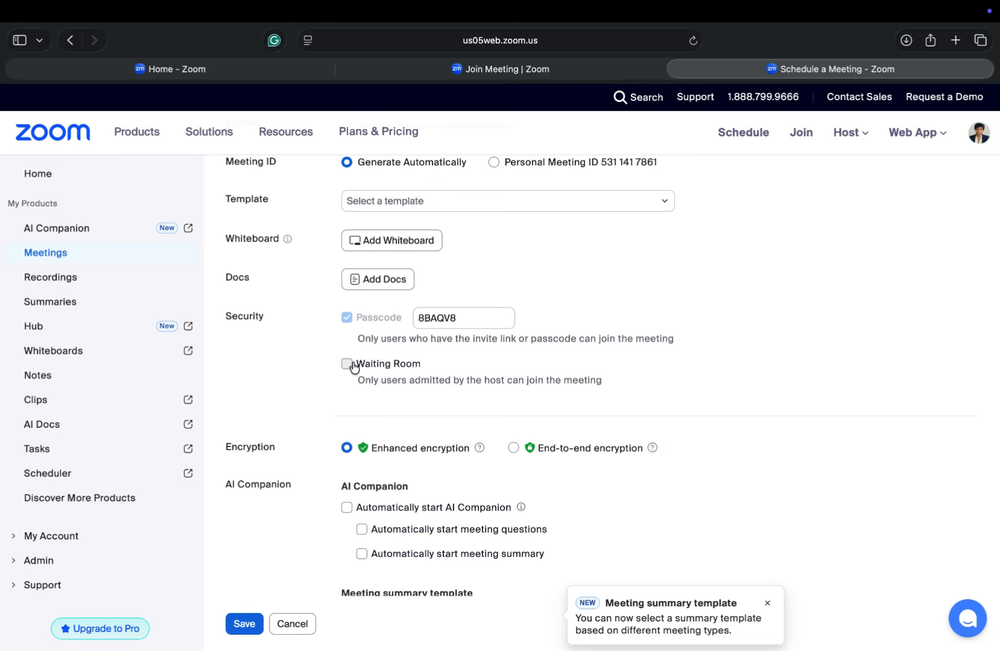
click(353, 365)
scroll(480, 398, down, 2)
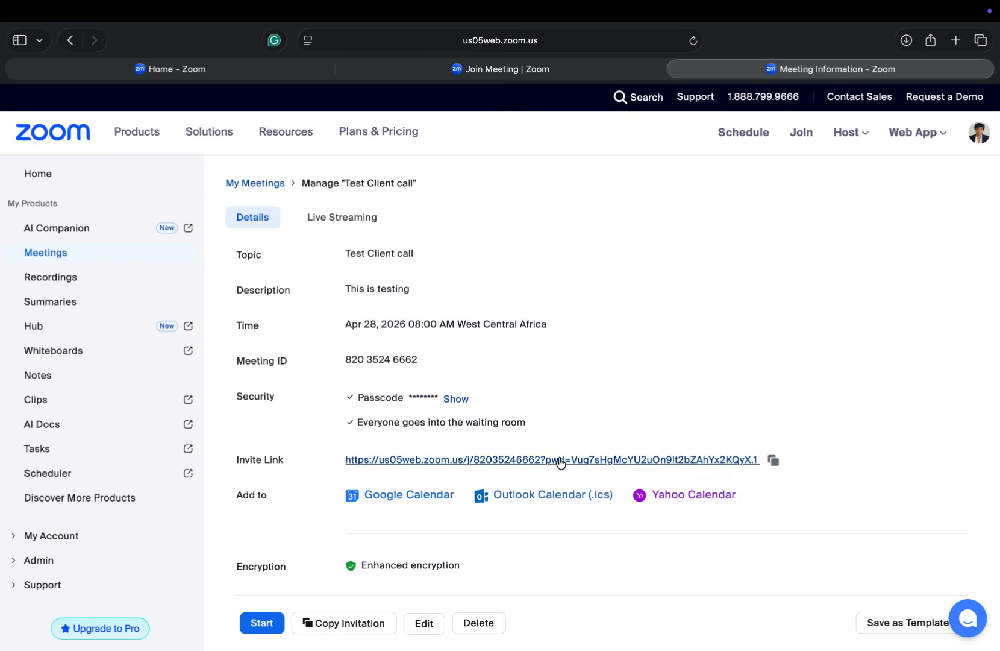
Step: Copy the invite link, add the meeting to Google Calendar, and start Test Client call
click(774, 461)
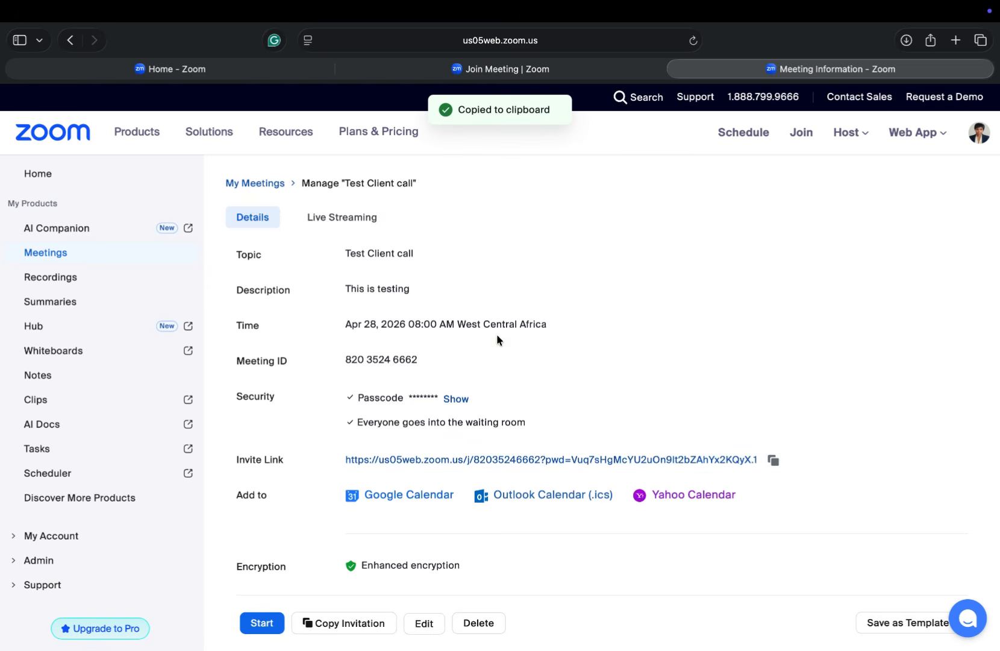
super+click(449, 495)
scroll(468, 508, down, 5)
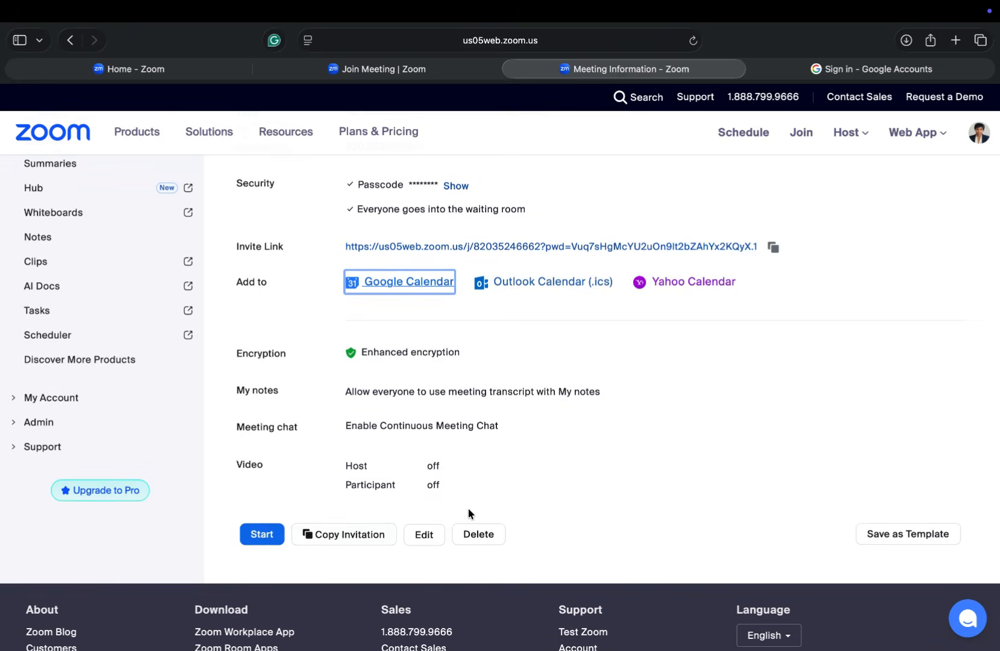
click(263, 534)
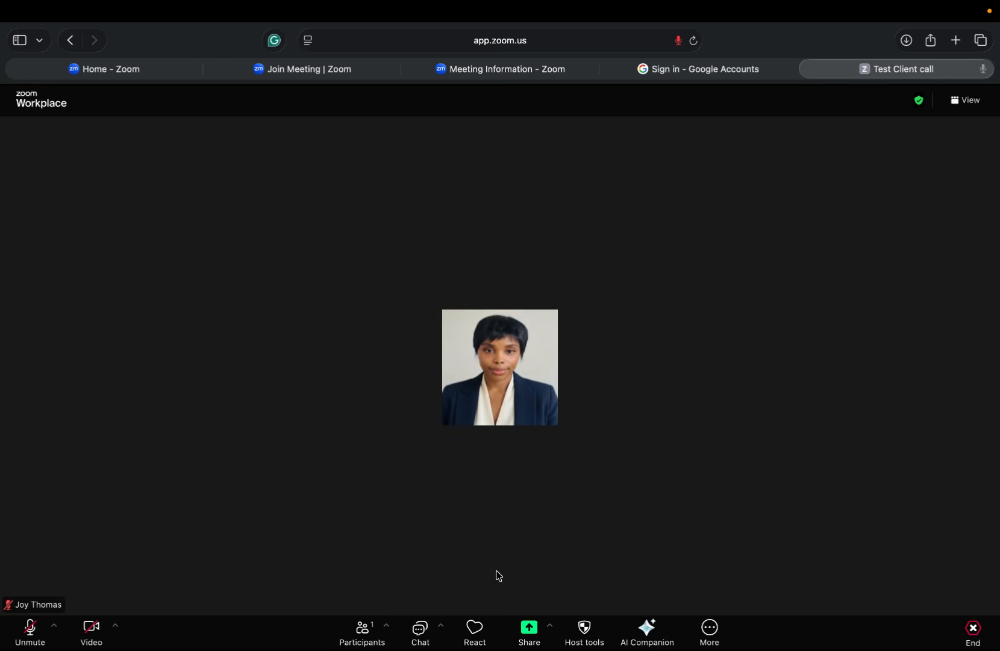
Step: Unmute the microphone, share the entire screen, then stop sharing
key(alt+a)
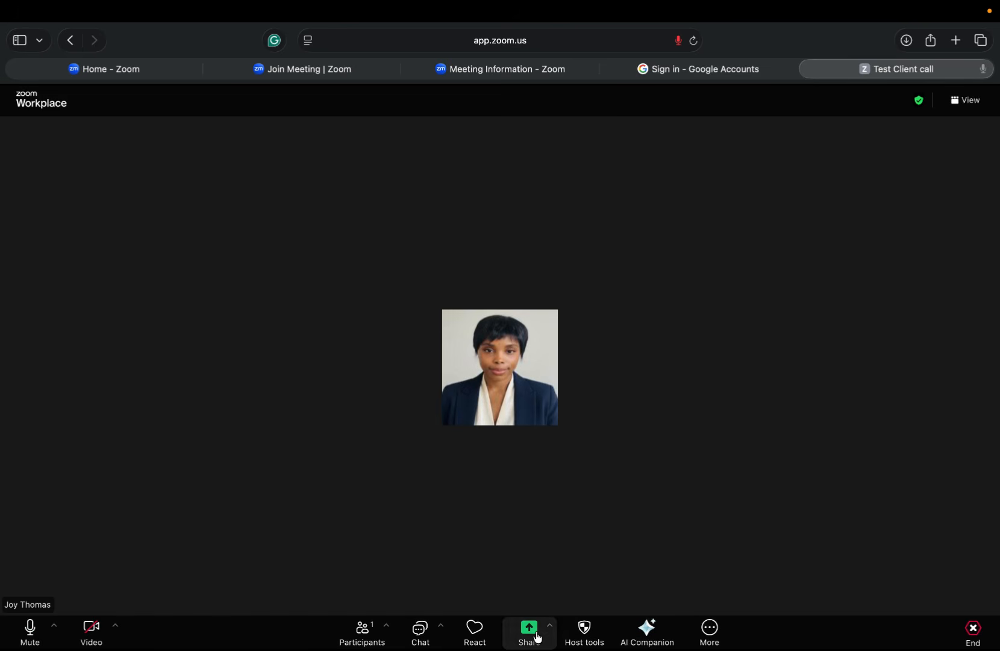
click(530, 633)
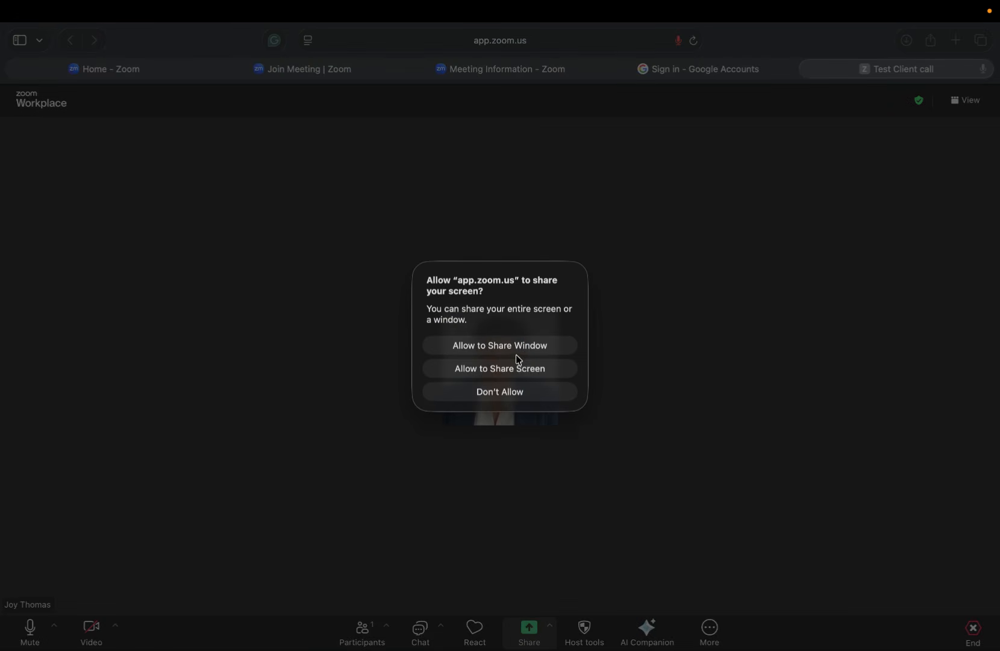
click(518, 368)
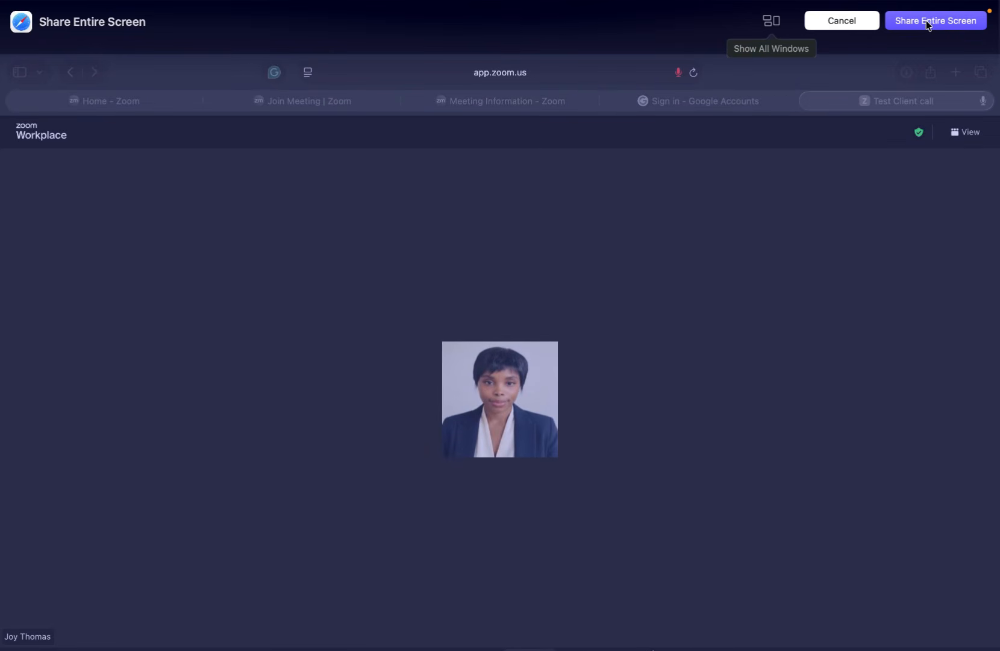
click(945, 23)
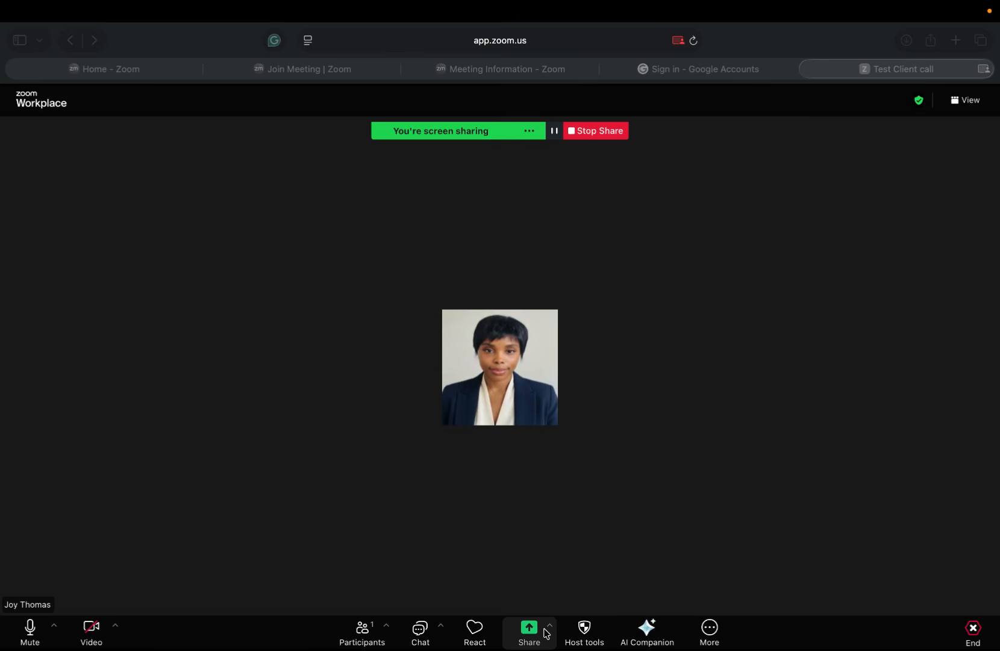
click(603, 132)
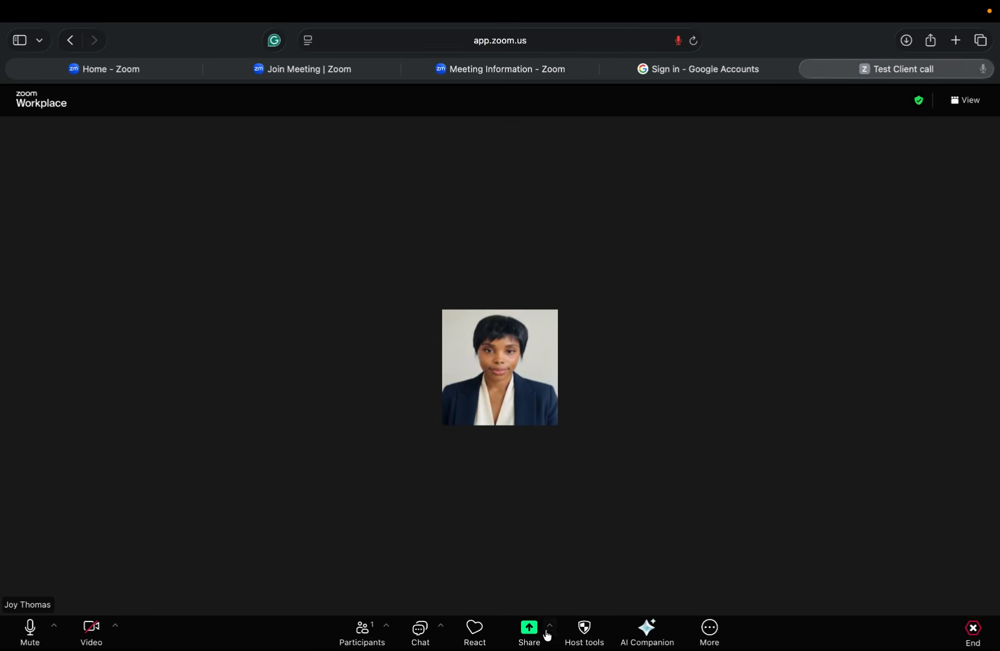
click(548, 628)
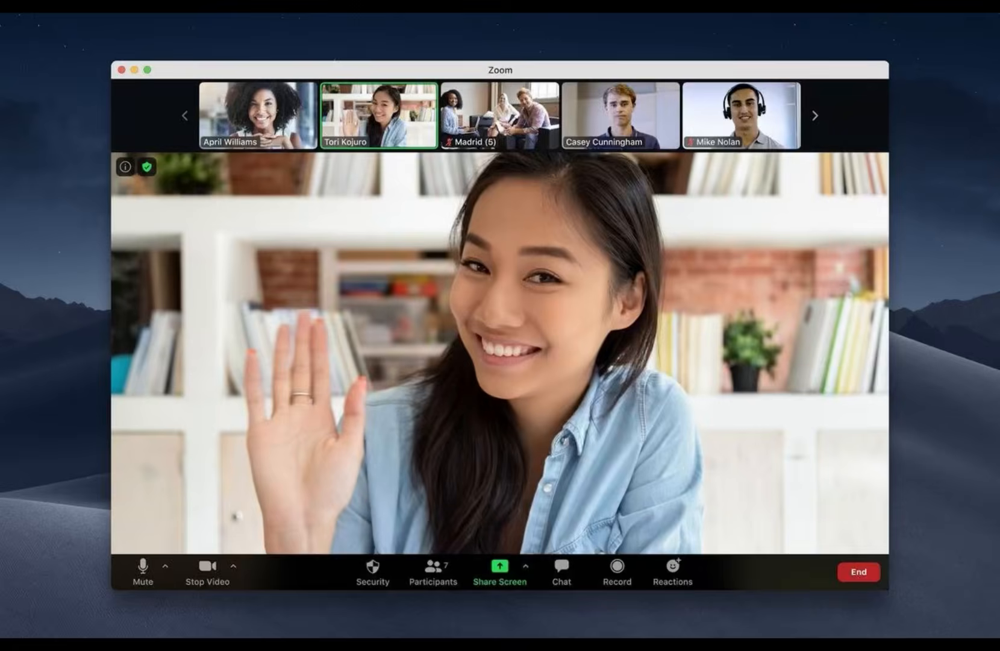